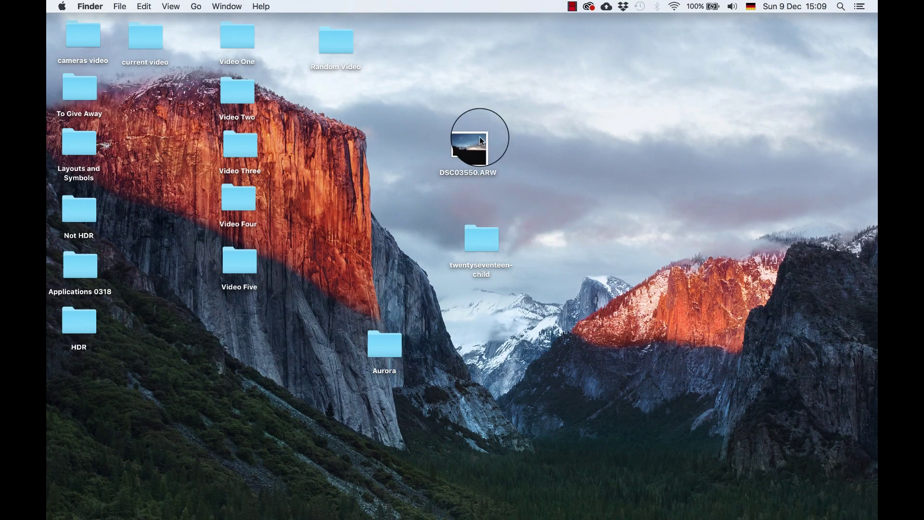
- Build a single-exposure HDR image from DSC03550.ARW and open it as a 6000 x 4000 px layer
drag(468, 145, 844, 218)
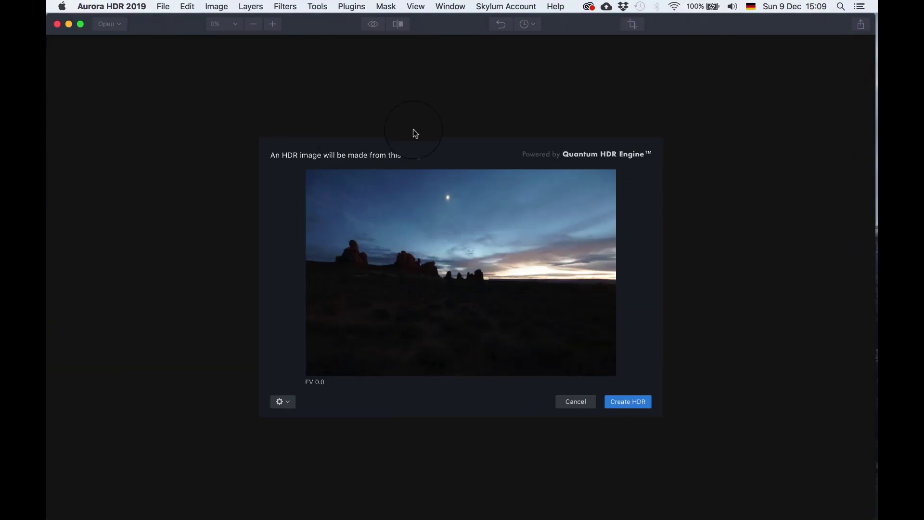
click(625, 403)
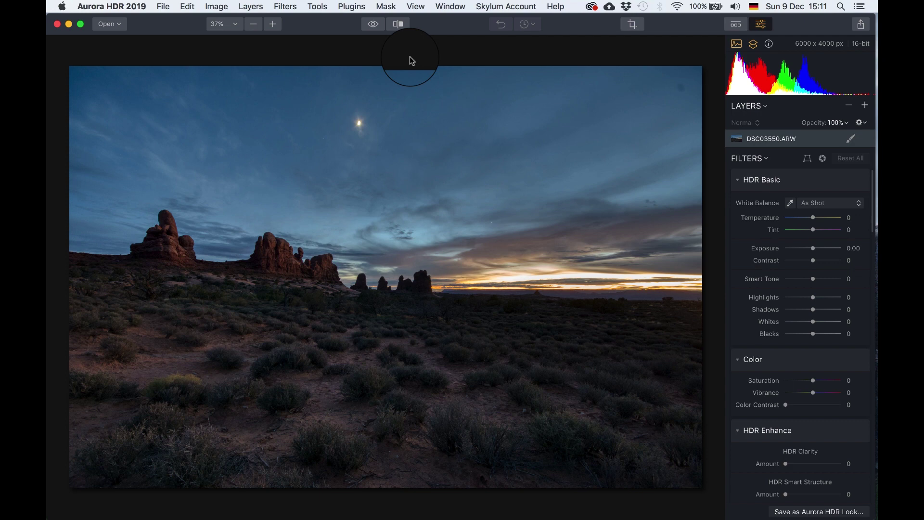
click(399, 26)
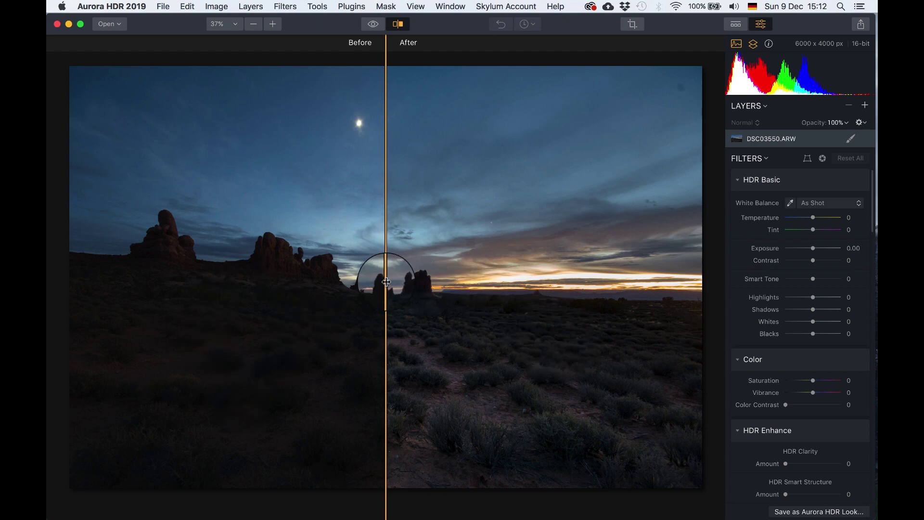
drag(386, 282, 130, 330)
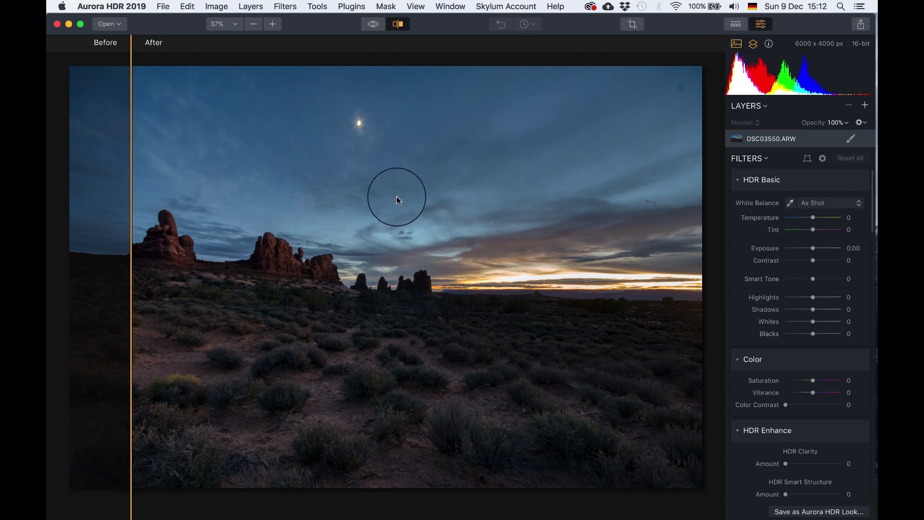
click(400, 25)
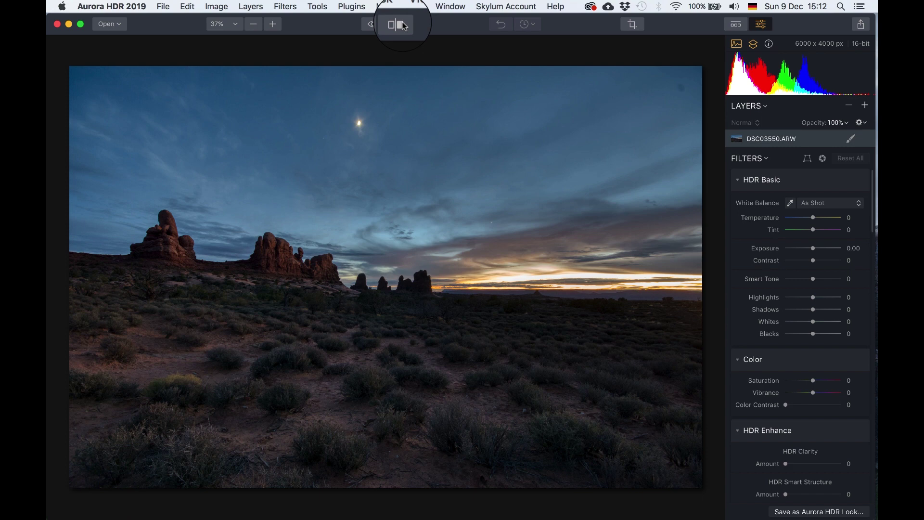
- Add an adjustment layer and apply the Anti Vegan Tiger look at Amount 100
click(865, 104)
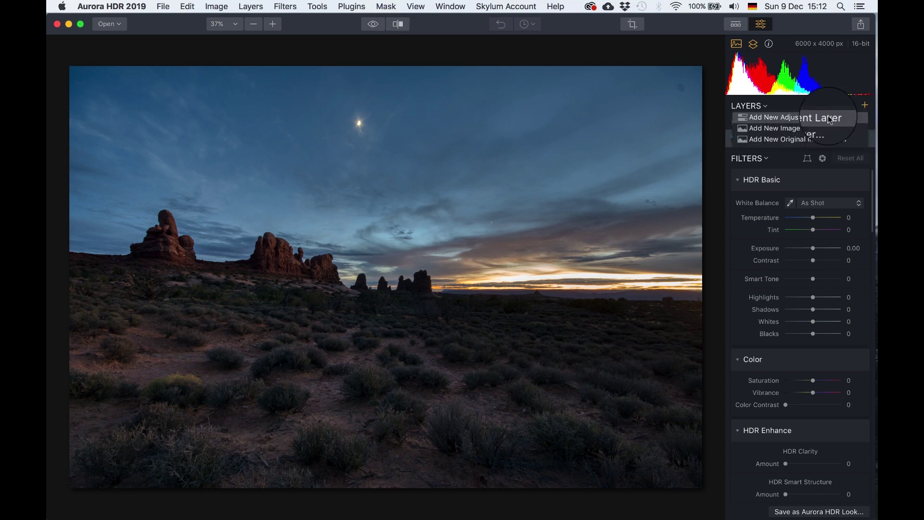
click(818, 117)
click(736, 25)
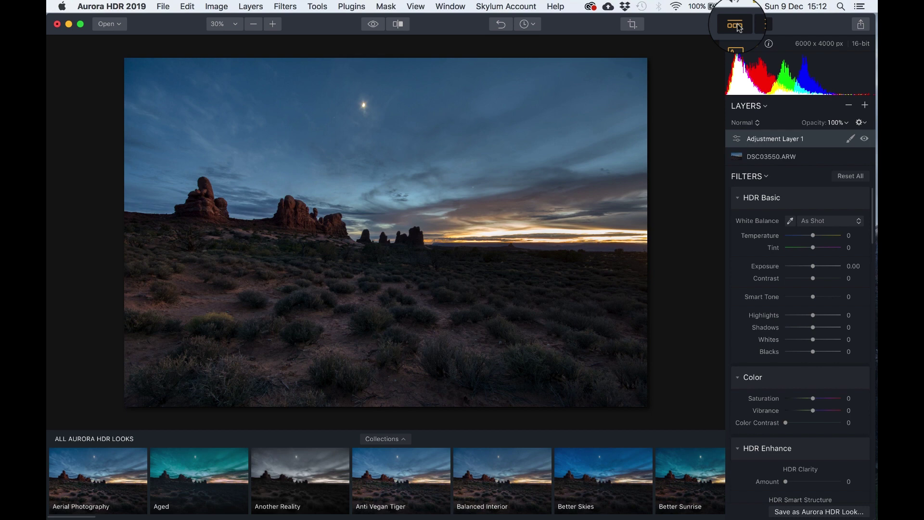
click(381, 490)
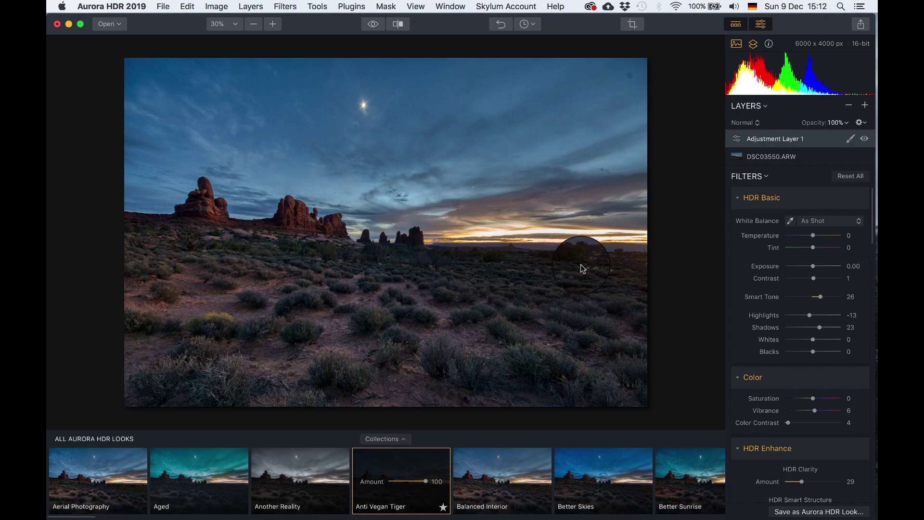
click(736, 25)
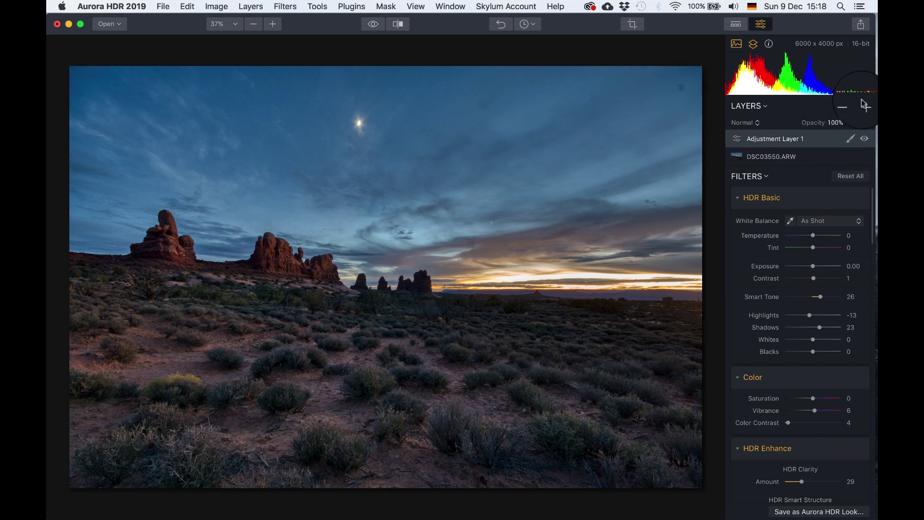
- Add Adjustment Layer 2 and lower its Polarizing Filter Amount from 100 to 40
click(865, 107)
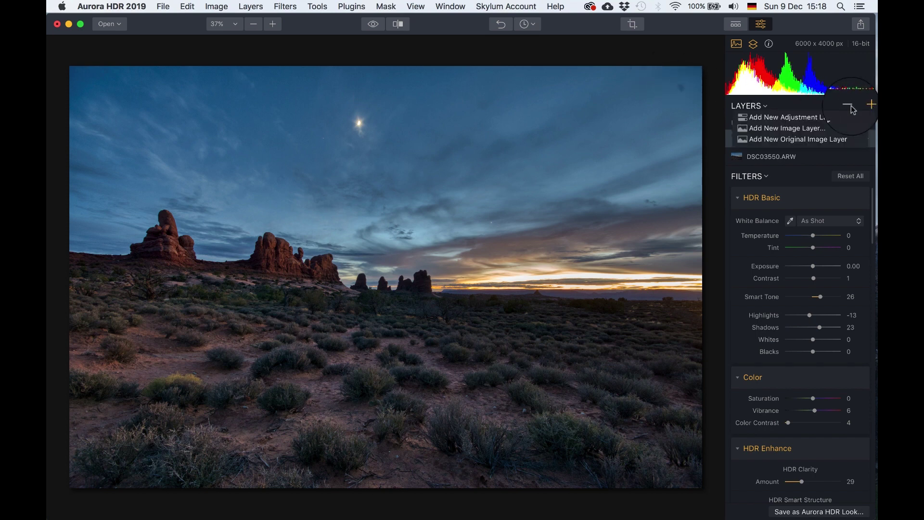
click(794, 117)
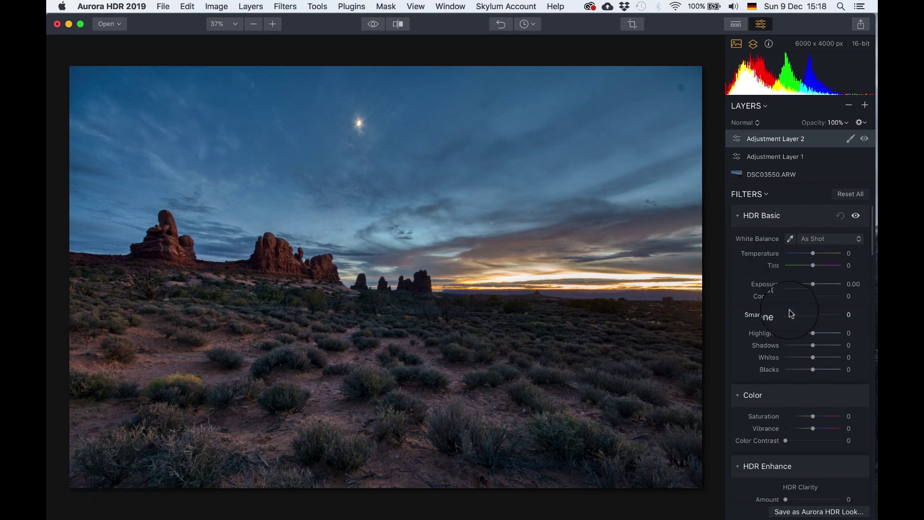
scroll(790, 313, down, 10)
scroll(790, 314, down, 10)
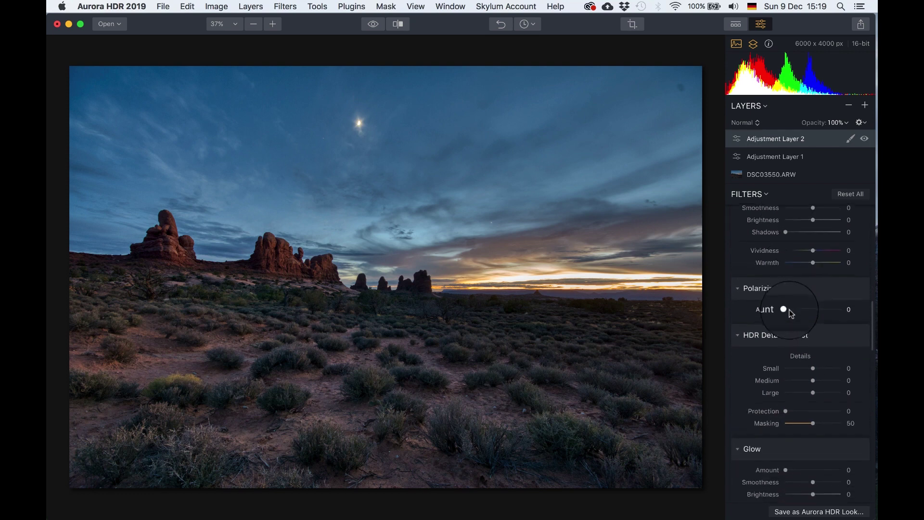
mouse_move(793, 300)
mouse_down()
mouse_move(837, 299)
mouse_move(787, 299)
mouse_move(808, 299)
mouse_up()
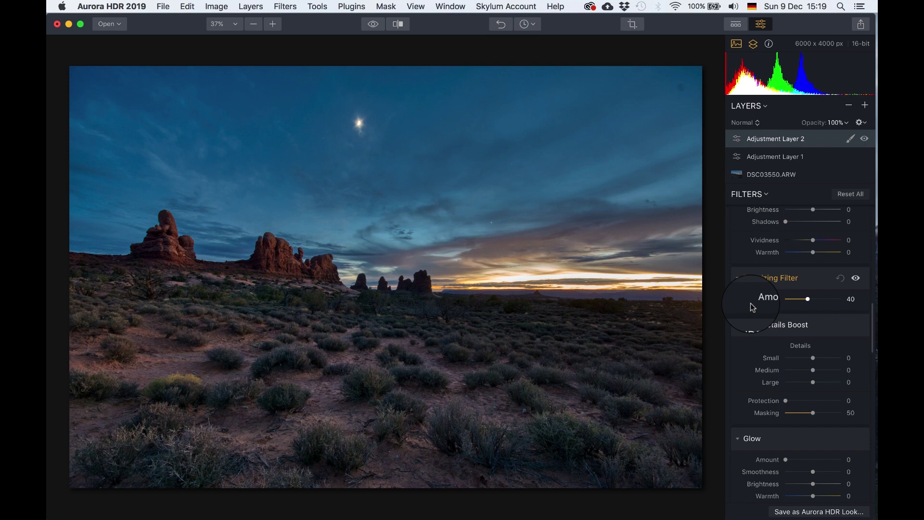
scroll(753, 307, down, 15)
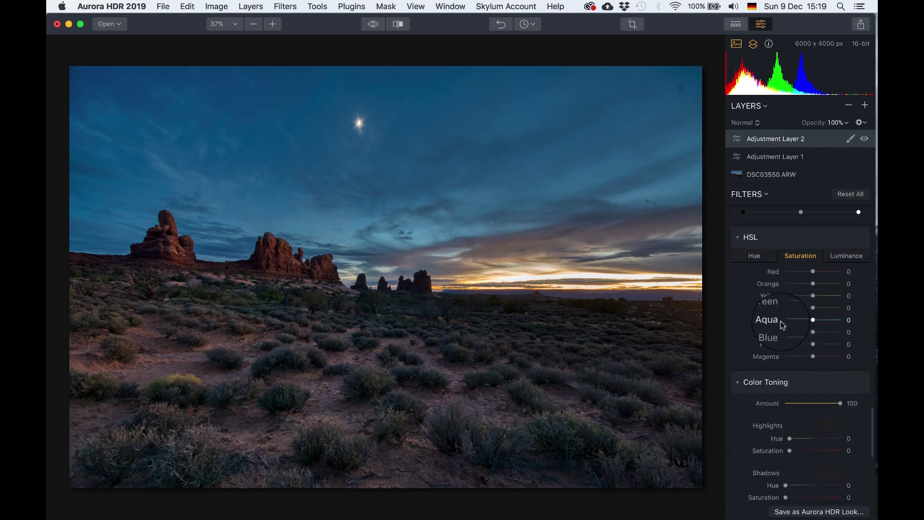
- On Adjustment Layer 2, set HSL Saturation to Orange 50 and Red 5
scroll(782, 325, up, 1)
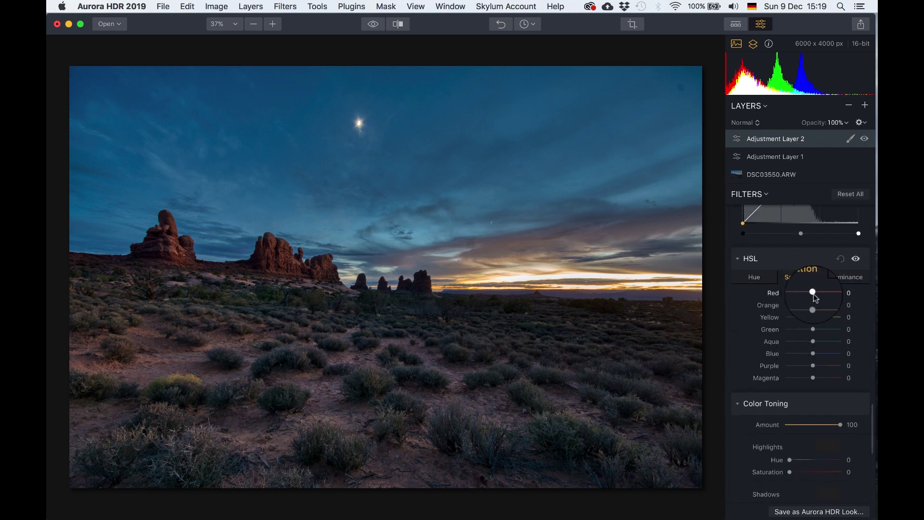
drag(813, 306, 835, 308)
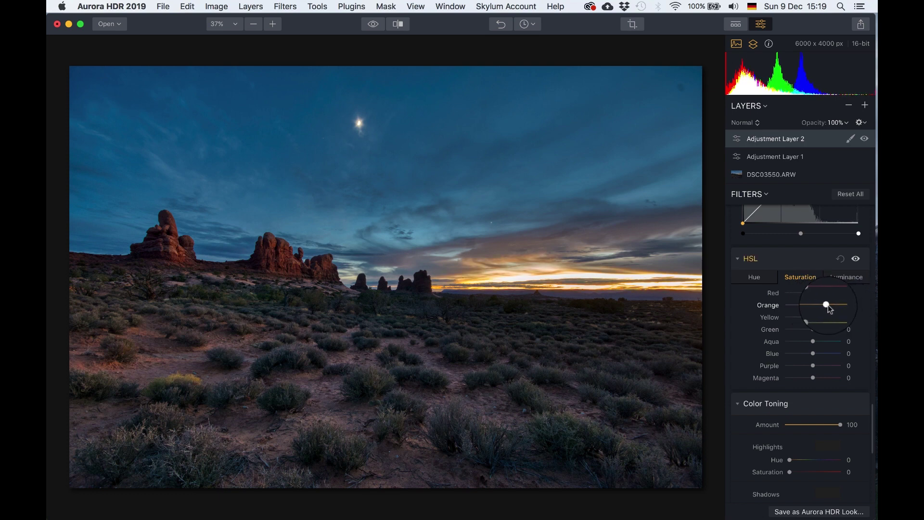
mouse_move(813, 293)
mouse_down()
mouse_move(840, 297)
mouse_move(813, 293)
mouse_up()
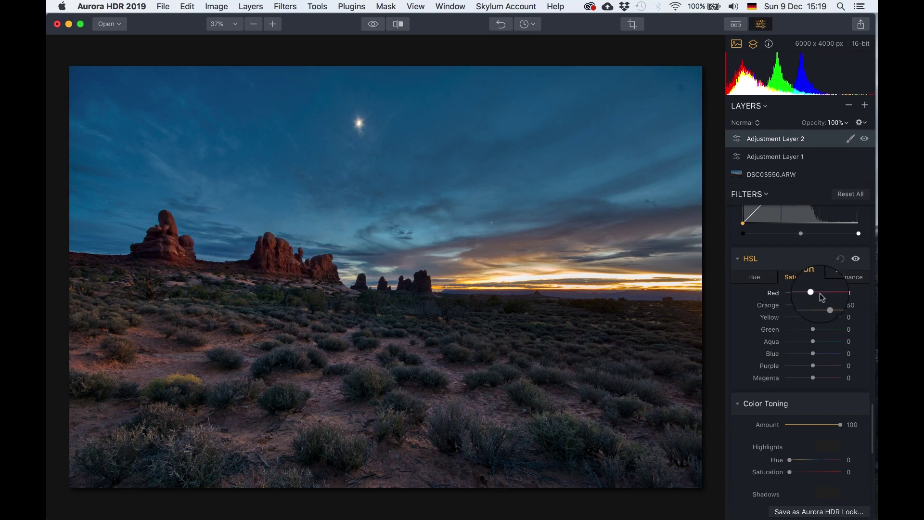
drag(819, 293, 814, 295)
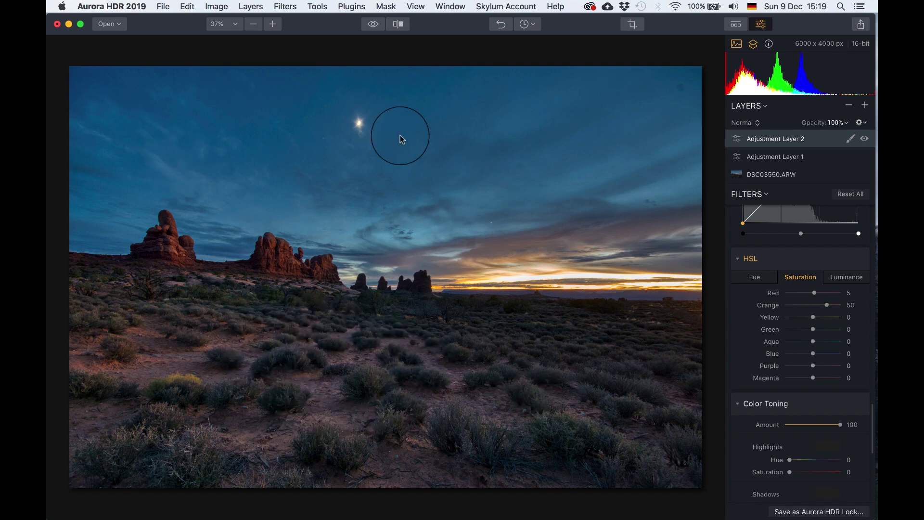
click(865, 106)
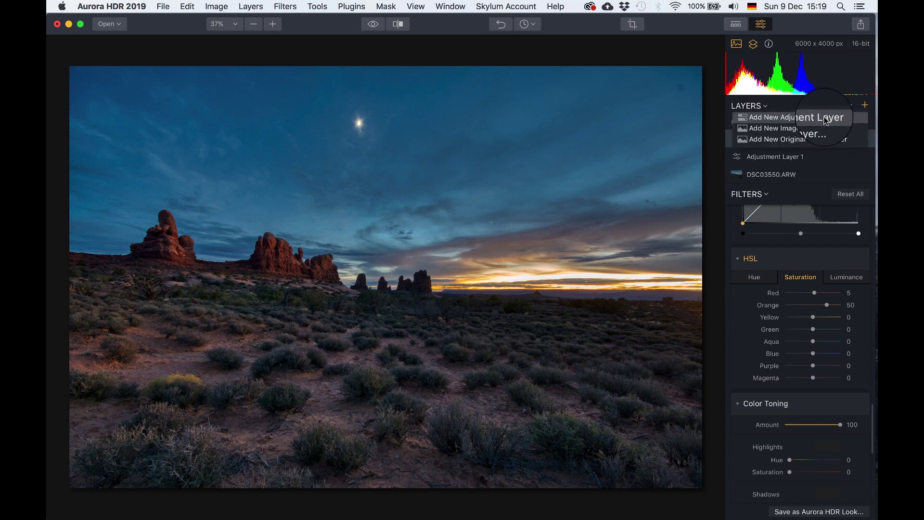
- Add Adjustment Layer 3 and set its HDR Enhance Clarity Amount to 51
click(789, 117)
scroll(815, 295, down, 5)
scroll(814, 295, down, 1)
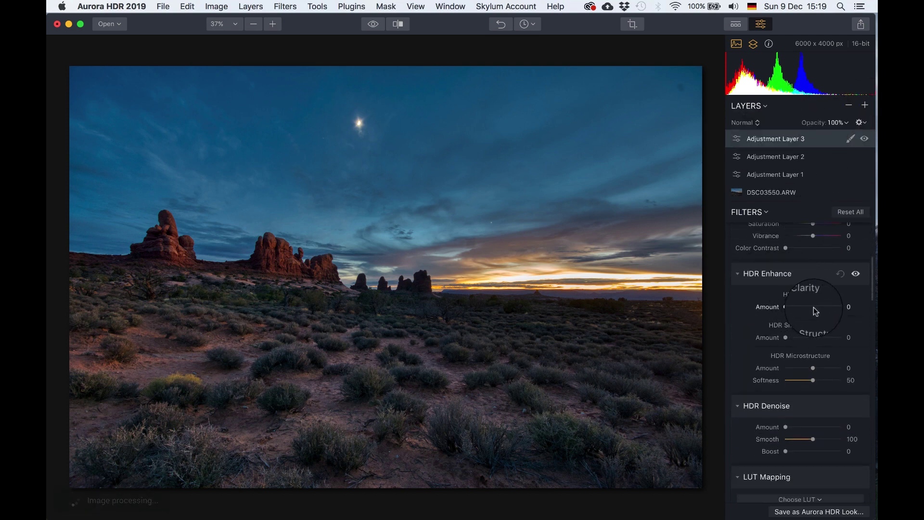
click(814, 307)
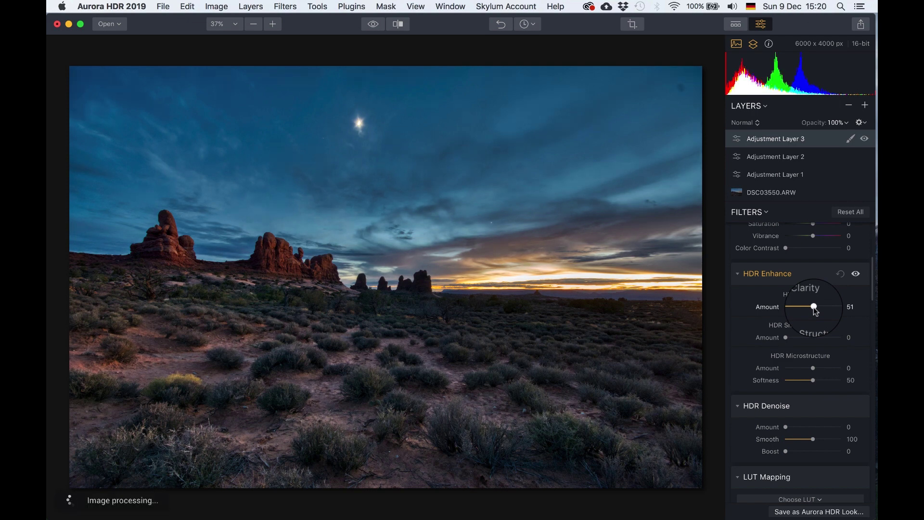
- Toggle the HDR Enhance filter off and on repeatedly to compare the clarity effect
click(857, 274)
click(856, 275)
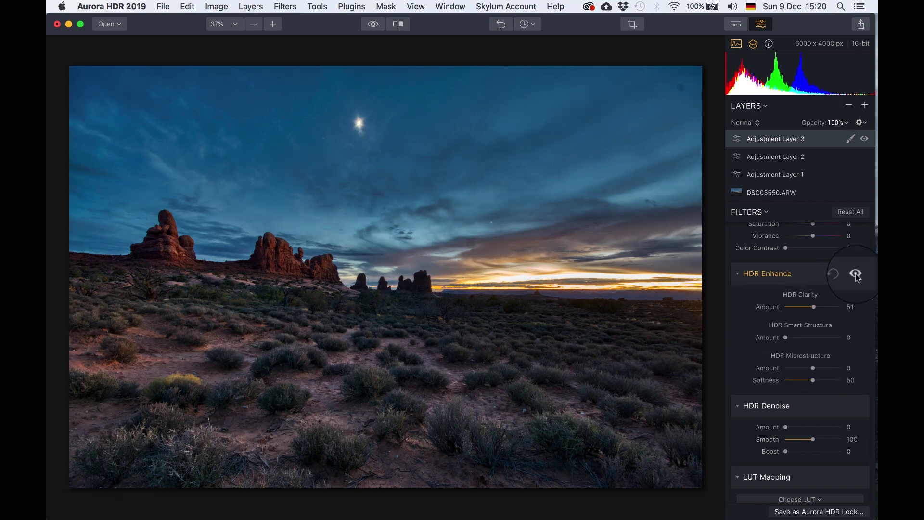
click(857, 275)
click(857, 275)
click(857, 275)
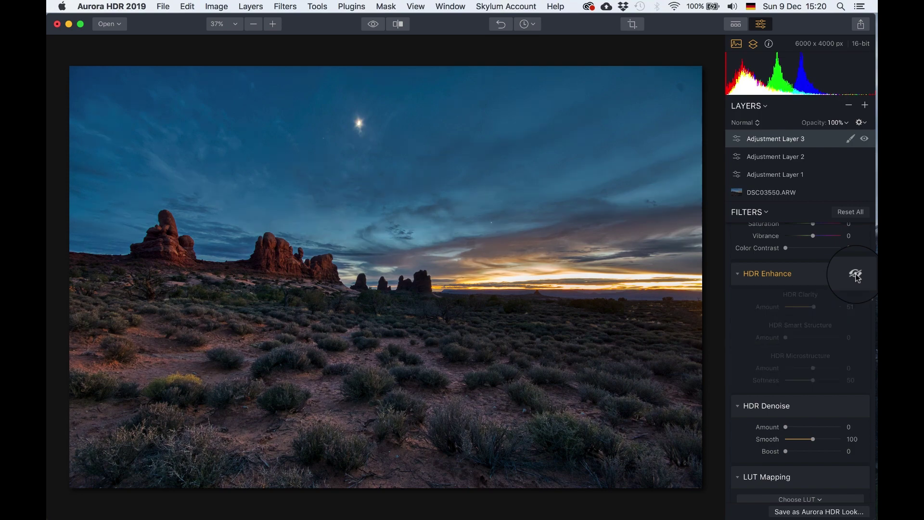
click(857, 276)
click(857, 275)
click(857, 275)
click(856, 275)
click(857, 275)
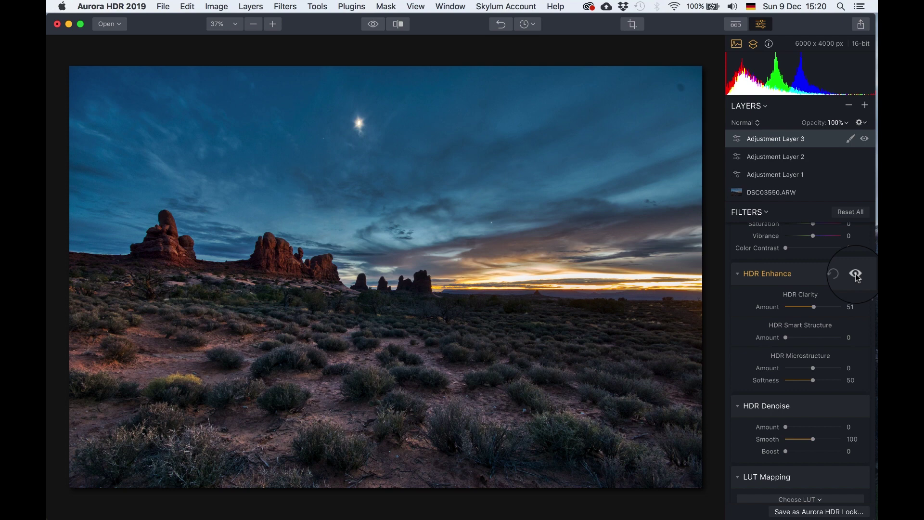
click(850, 141)
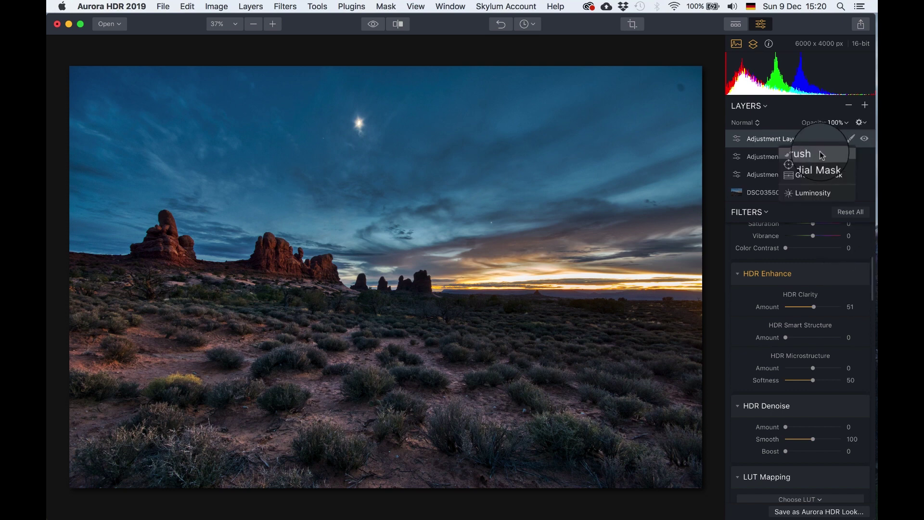
click(803, 153)
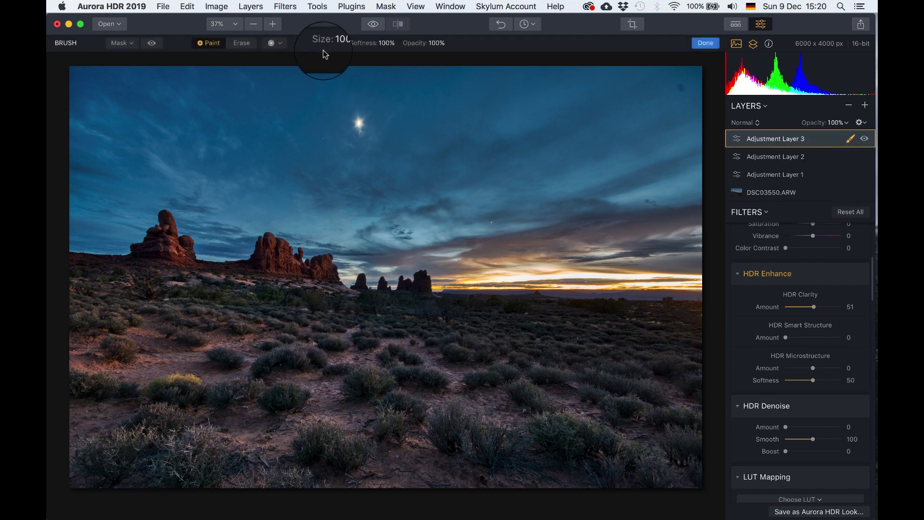
drag(323, 43, 380, 45)
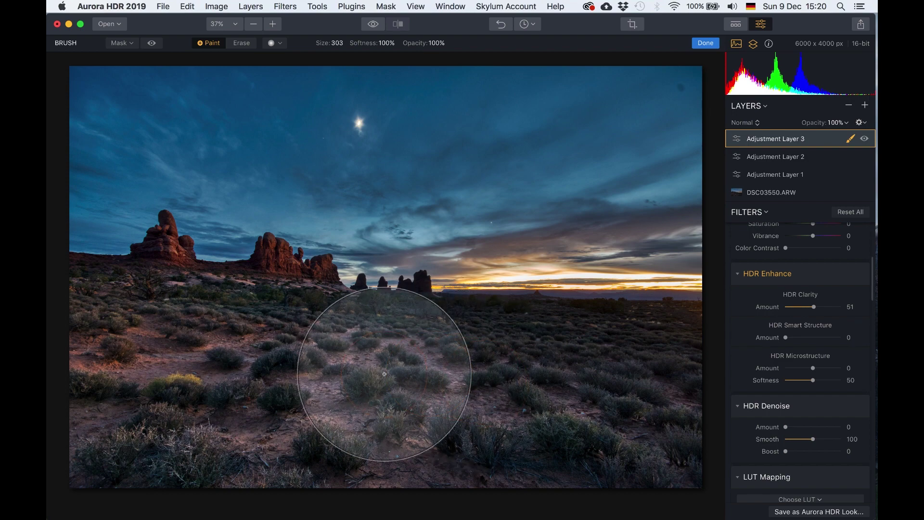
mouse_move(382, 371)
mouse_down()
mouse_move(216, 351)
mouse_move(237, 350)
mouse_up()
mouse_move(484, 383)
mouse_down()
mouse_move(244, 367)
mouse_move(527, 386)
mouse_move(209, 369)
mouse_move(702, 411)
mouse_move(485, 382)
mouse_up()
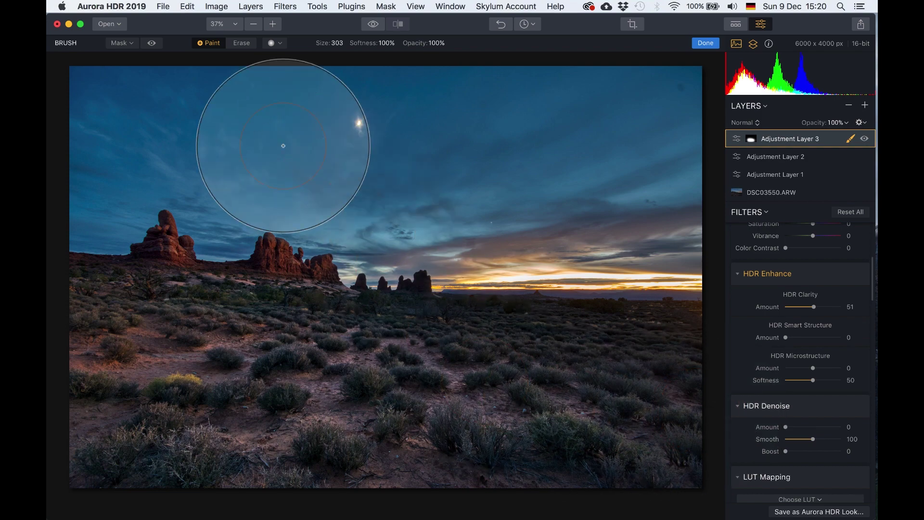
mouse_move(484, 194)
mouse_down()
mouse_move(278, 128)
mouse_move(243, 128)
mouse_up()
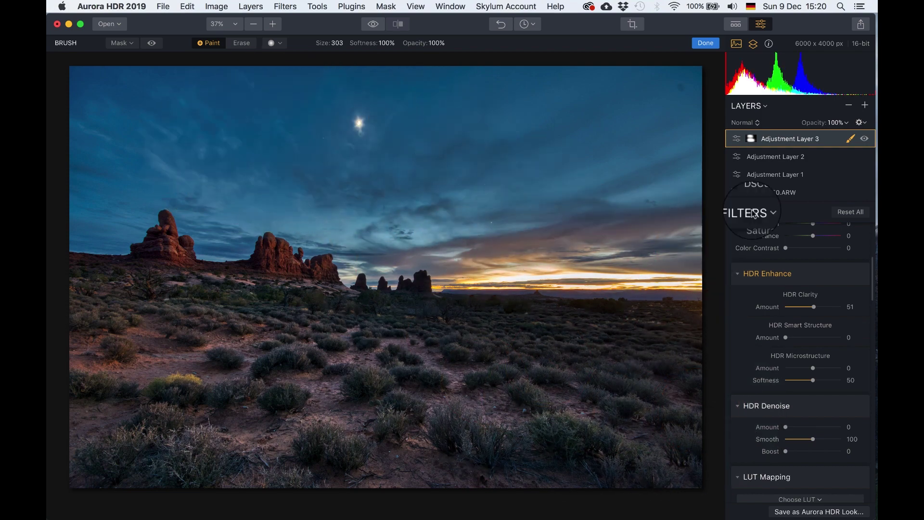
click(705, 43)
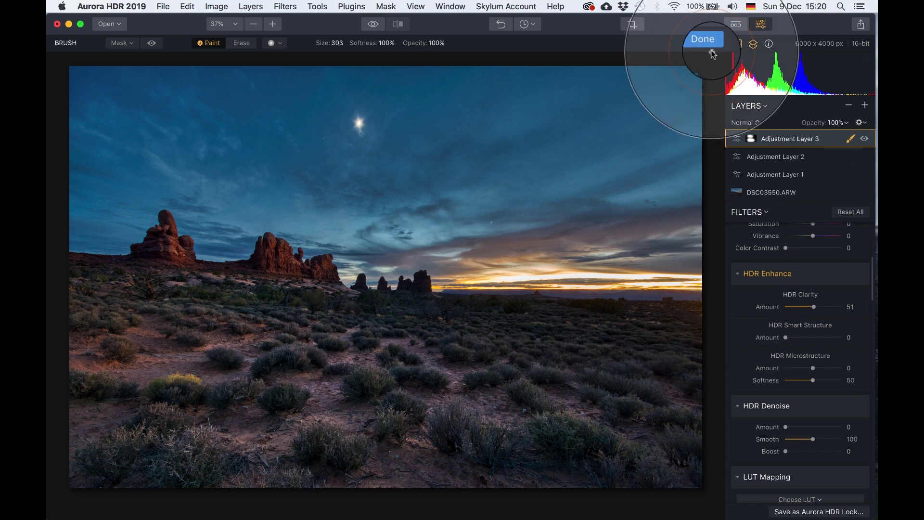
click(865, 141)
click(865, 140)
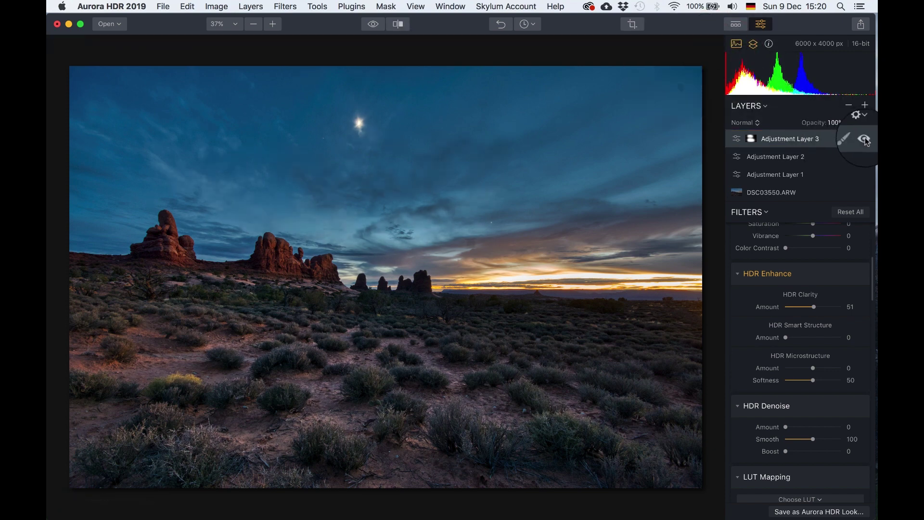
click(865, 140)
click(865, 140)
click(865, 140)
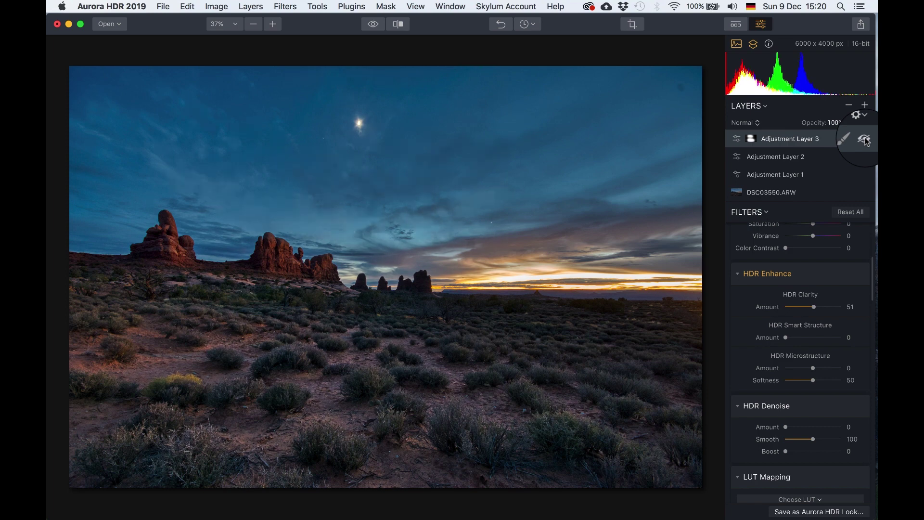
click(865, 140)
click(865, 140)
click(865, 140)
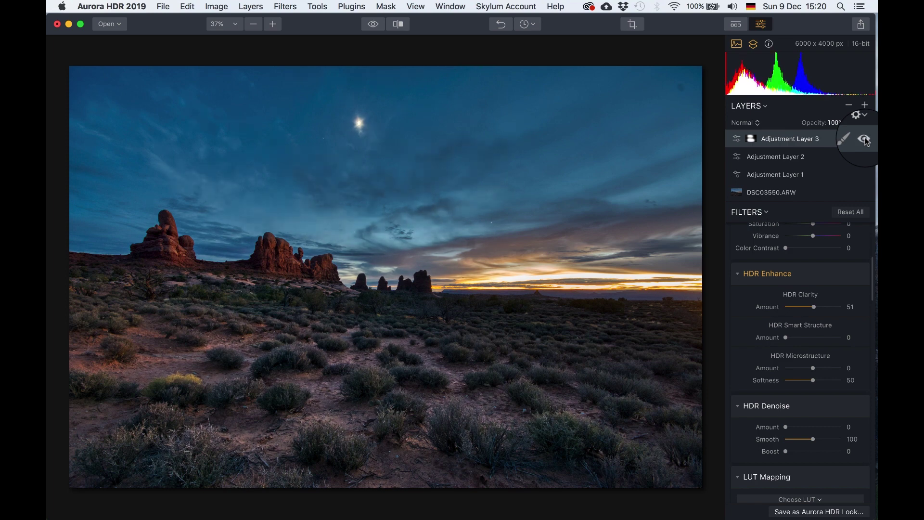
click(865, 141)
click(865, 140)
click(865, 141)
click(865, 141)
- Add Adjustment Layer 4 with a Vignette of Amount -61, Feather 24, Inner Brightness 18
click(865, 105)
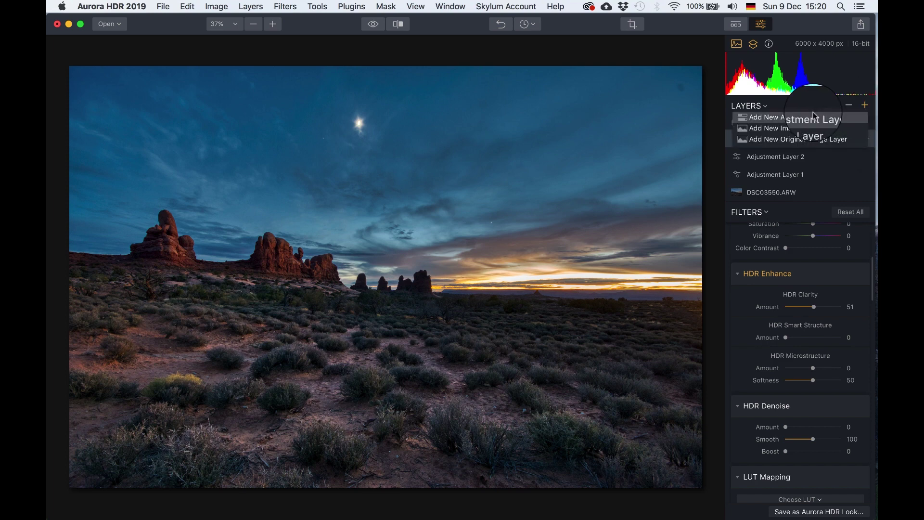
click(807, 118)
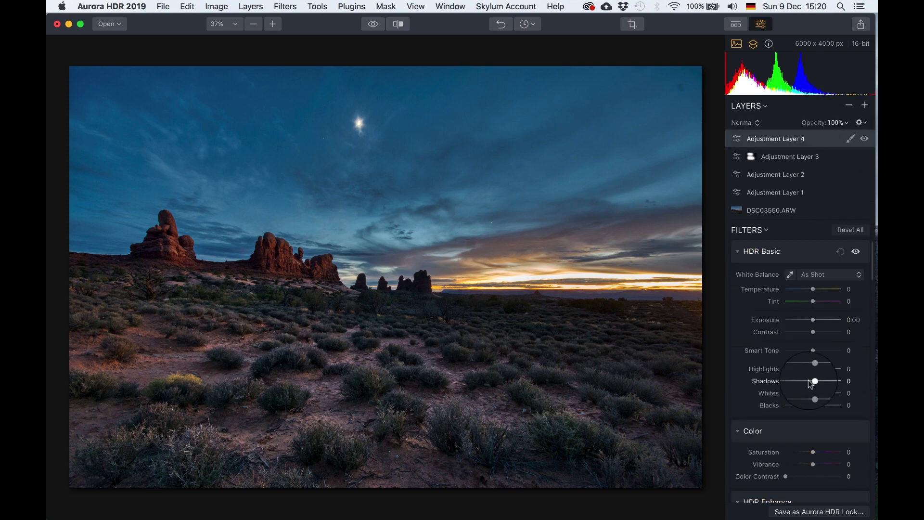
scroll(811, 383, down, 10)
drag(813, 404, 793, 407)
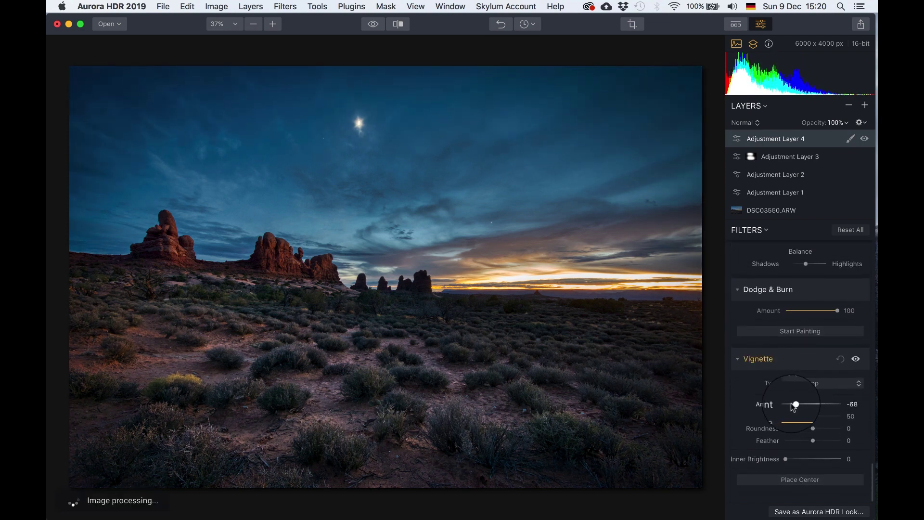
drag(792, 407, 792, 408)
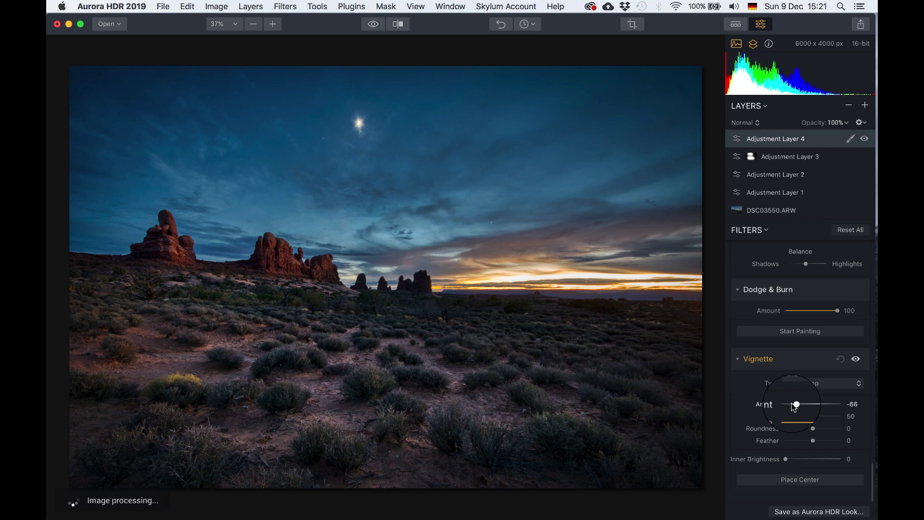
drag(794, 407, 795, 405)
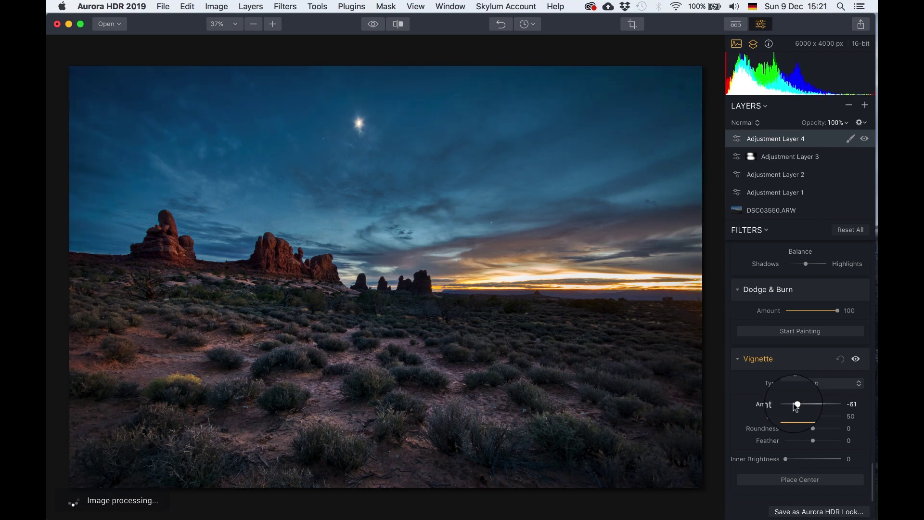
drag(808, 440, 799, 460)
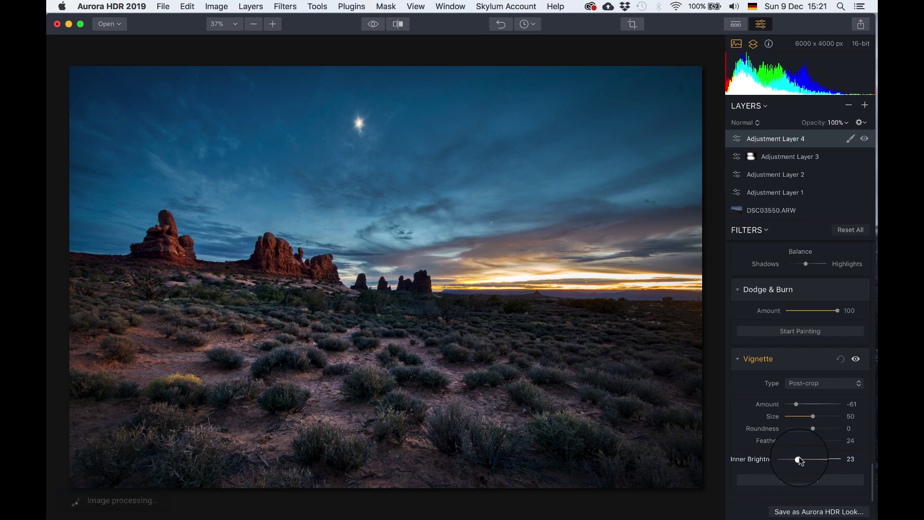
drag(799, 459, 796, 460)
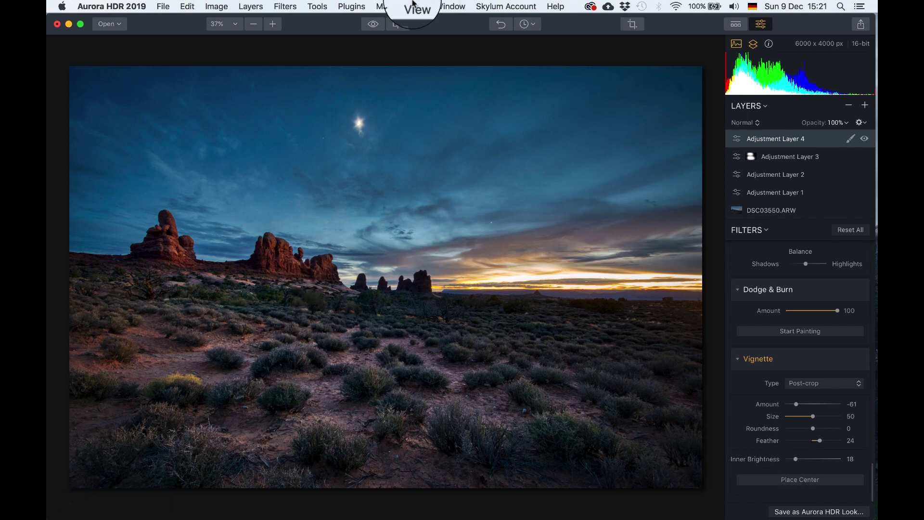
click(398, 24)
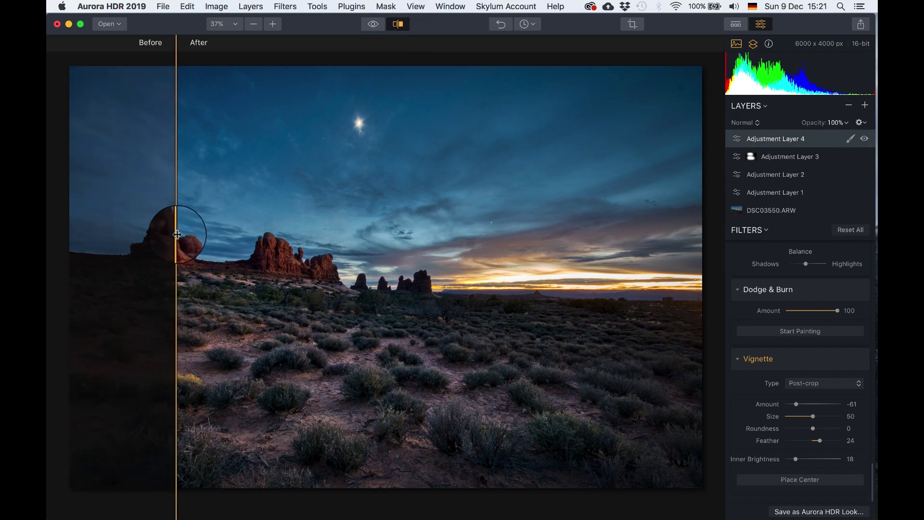
drag(177, 234, 48, 330)
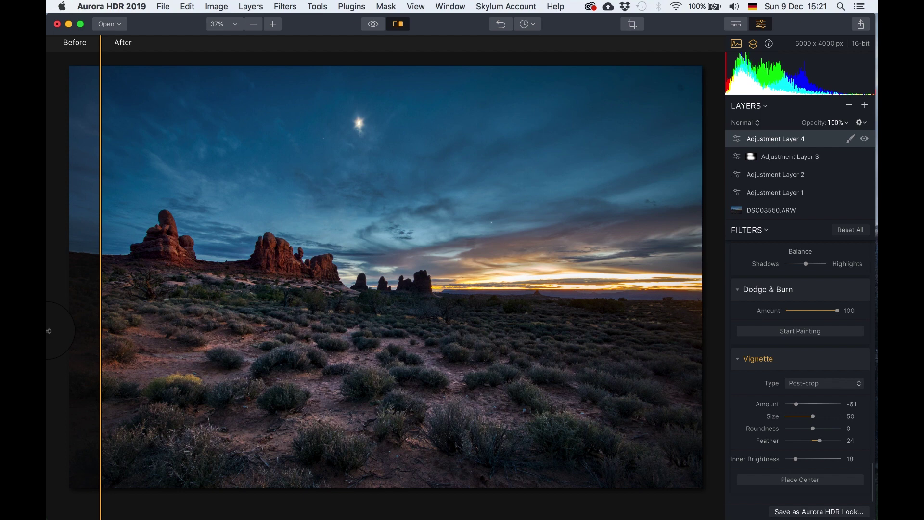
click(398, 25)
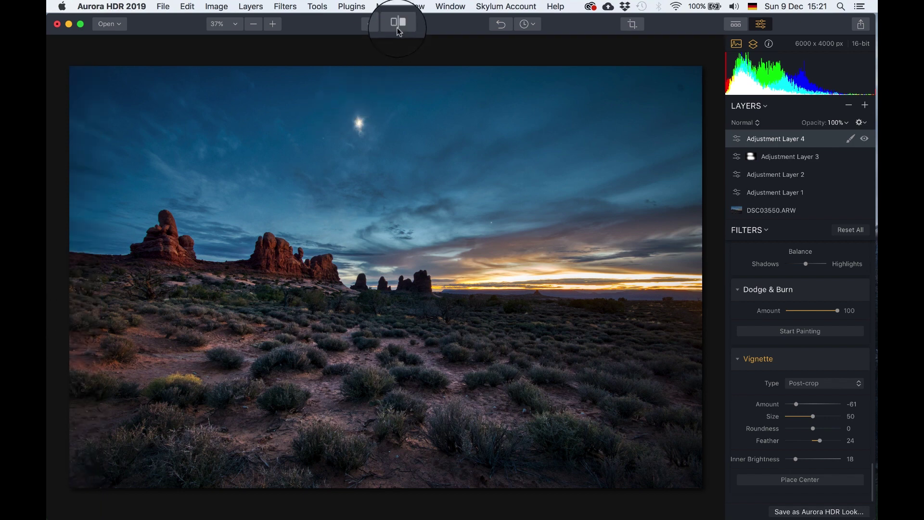
scroll(213, 157, up, 5)
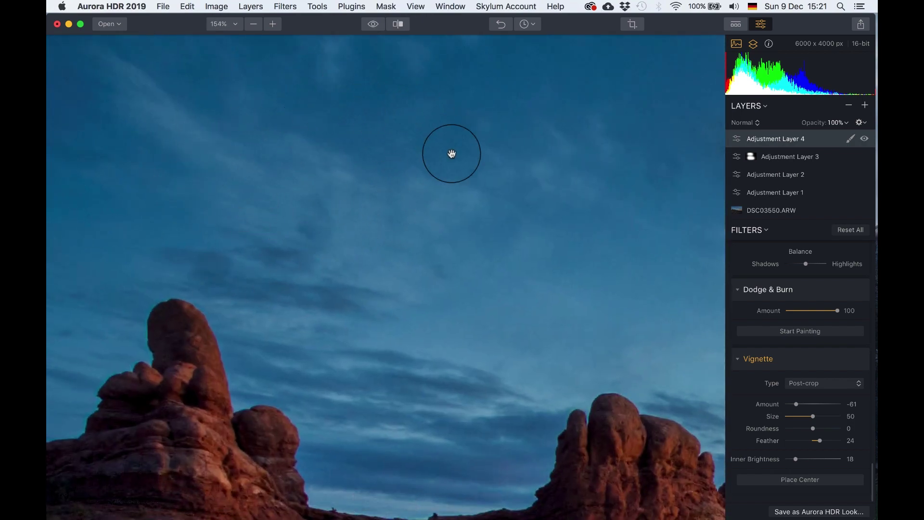
scroll(461, 269, down, 5)
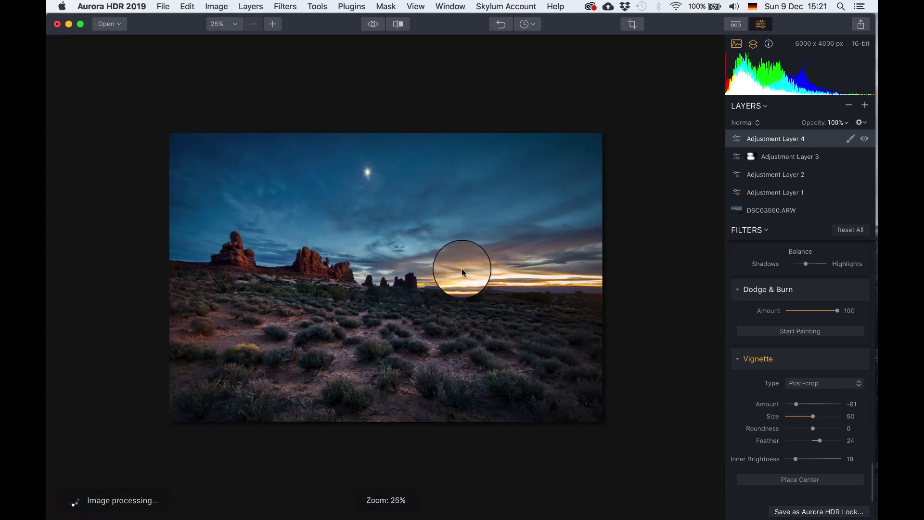
- Add Adjustment Layer 5 with HDR Denoise Amount 36, then fit the whole photo in view
click(865, 106)
click(811, 116)
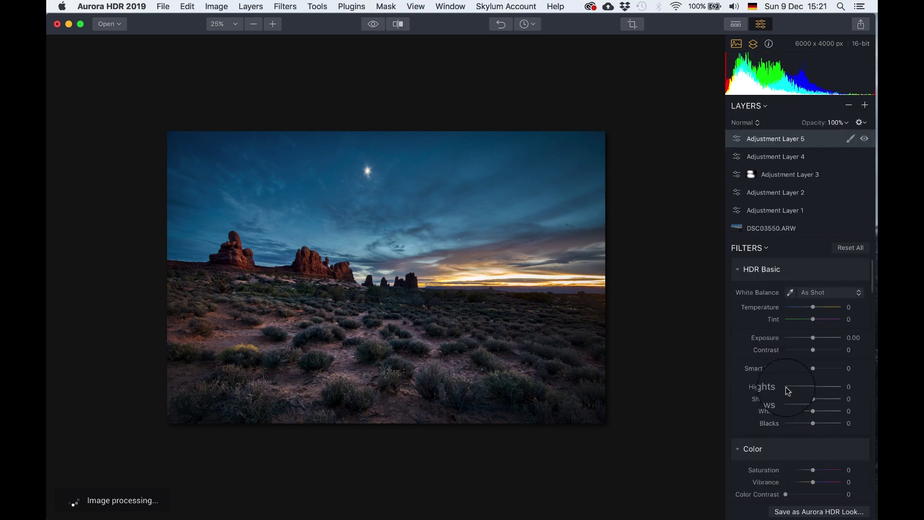
scroll(785, 386, down, 10)
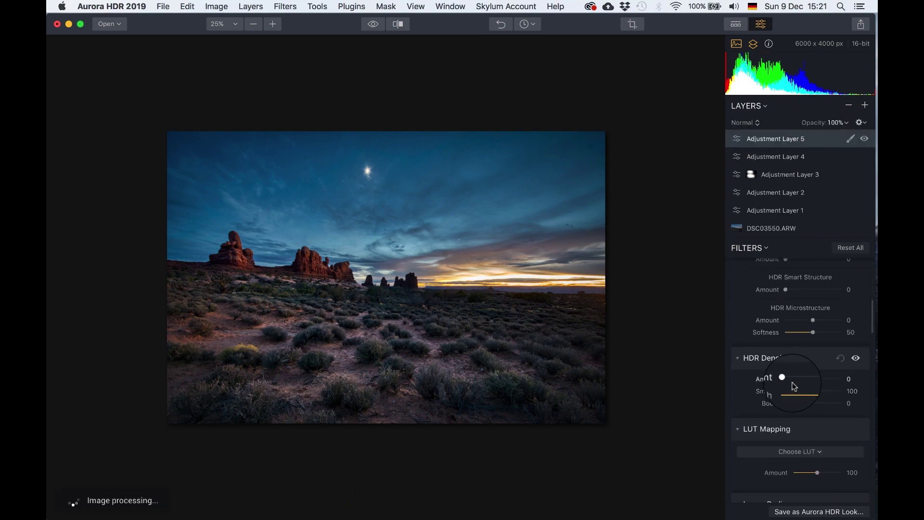
scroll(248, 202, up, 5)
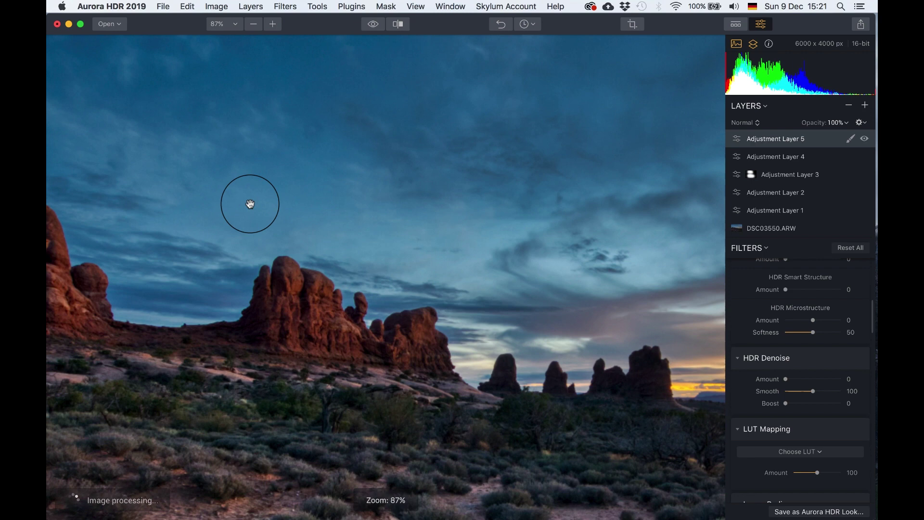
scroll(250, 204, up, 2)
scroll(250, 204, down, 1)
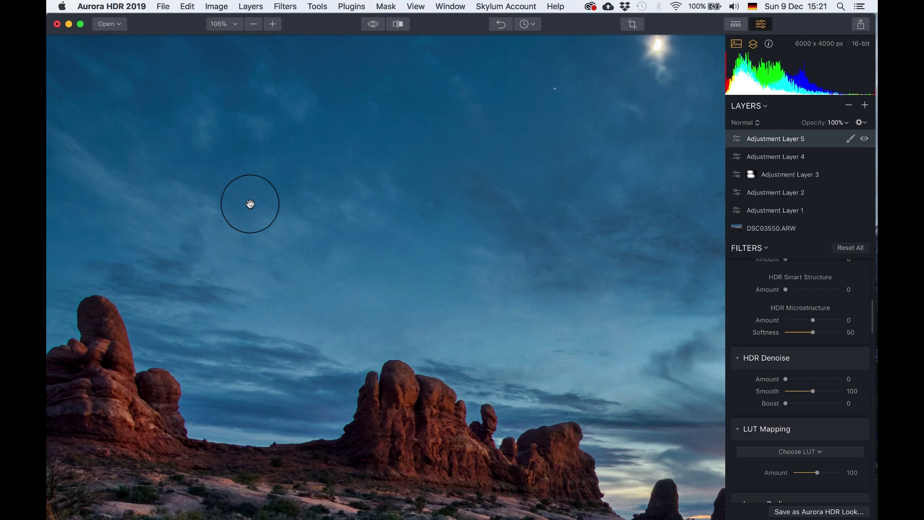
click(811, 379)
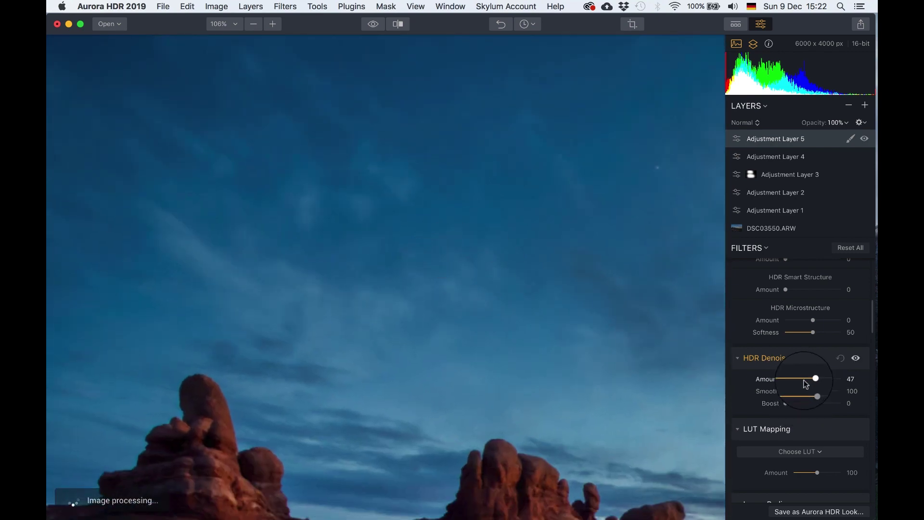
key(super+0)
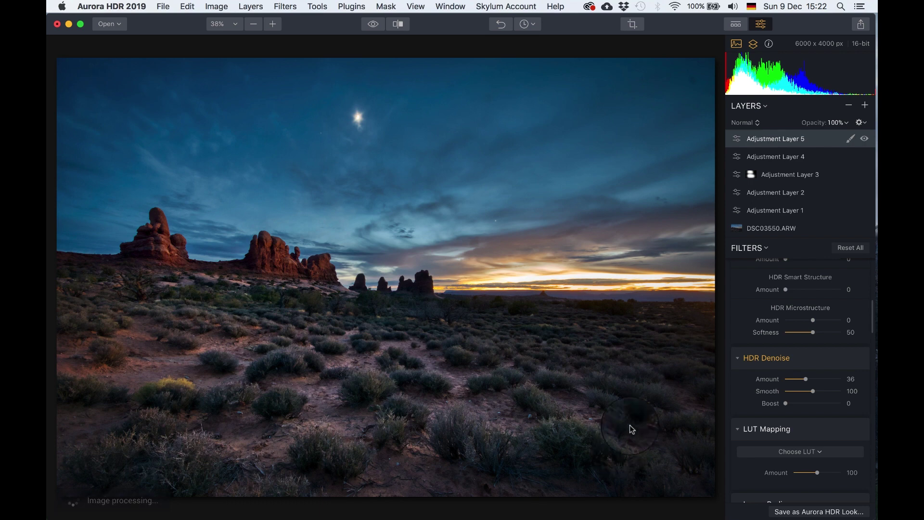
- Give Adjustment Layer 5 a gradient mask covering the sky and fading toward the foreground
click(850, 140)
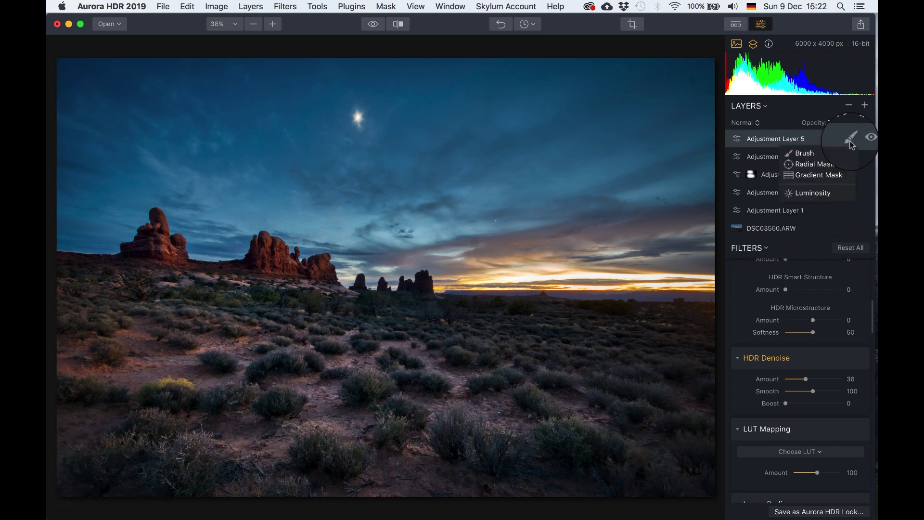
click(817, 175)
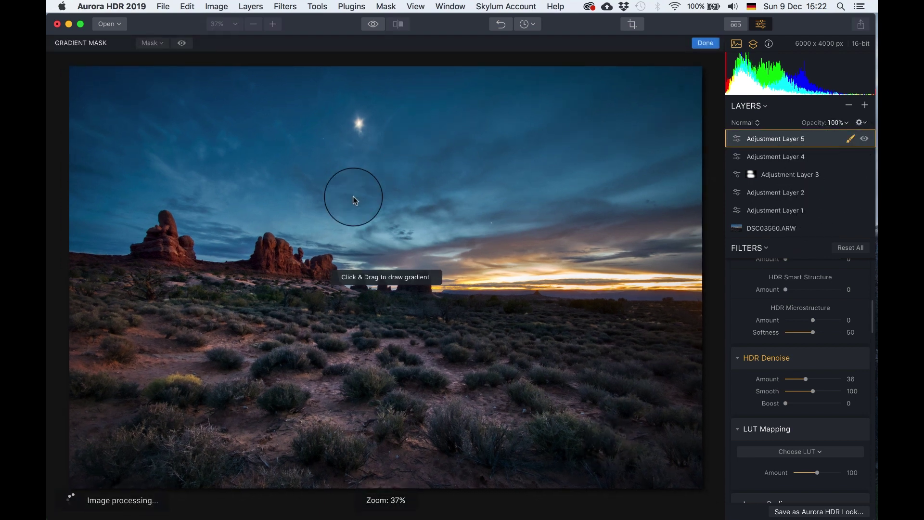
click(346, 293)
drag(346, 293, 349, 293)
drag(351, 242, 352, 268)
click(705, 43)
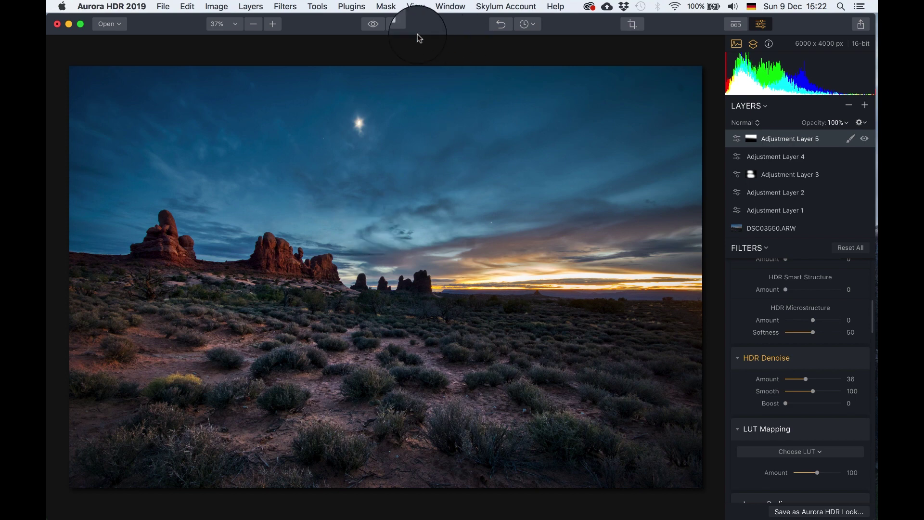
- Switch between the original and processed photo to compare the denoised result
click(373, 25)
click(374, 27)
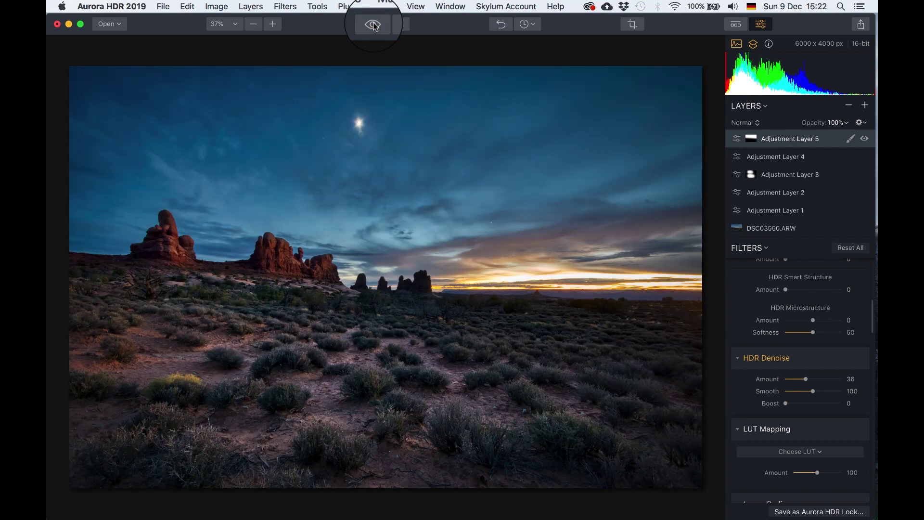
click(375, 26)
click(375, 27)
- Unlock the crop aspect ratio and trim the top and bottom edges to 6000 x 3515 px
click(637, 28)
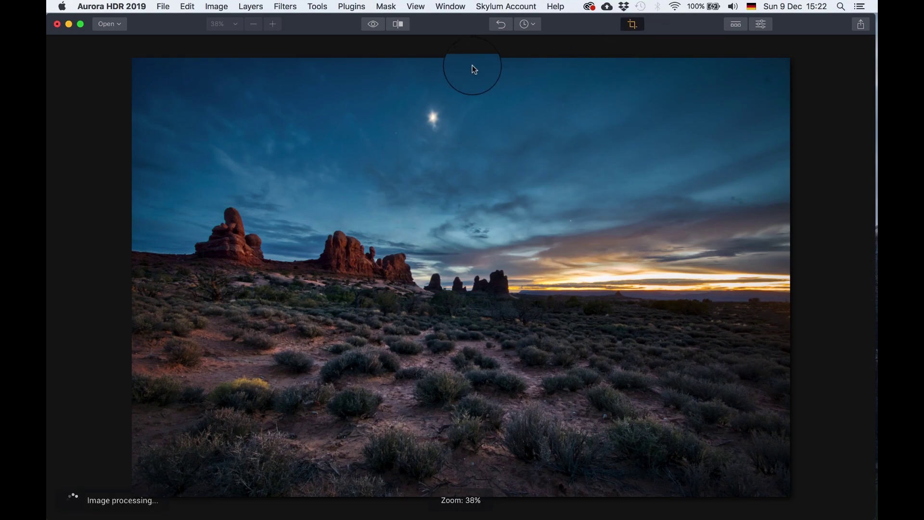
click(632, 24)
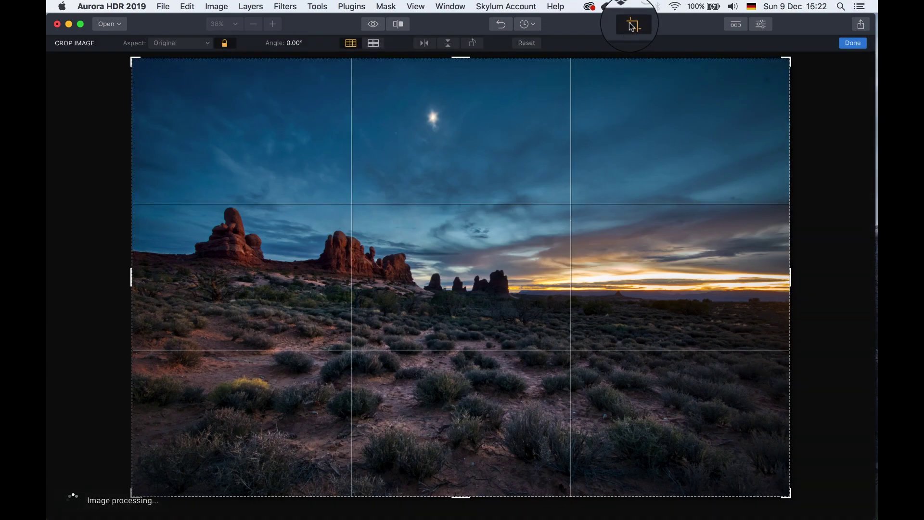
click(224, 44)
drag(461, 58, 462, 71)
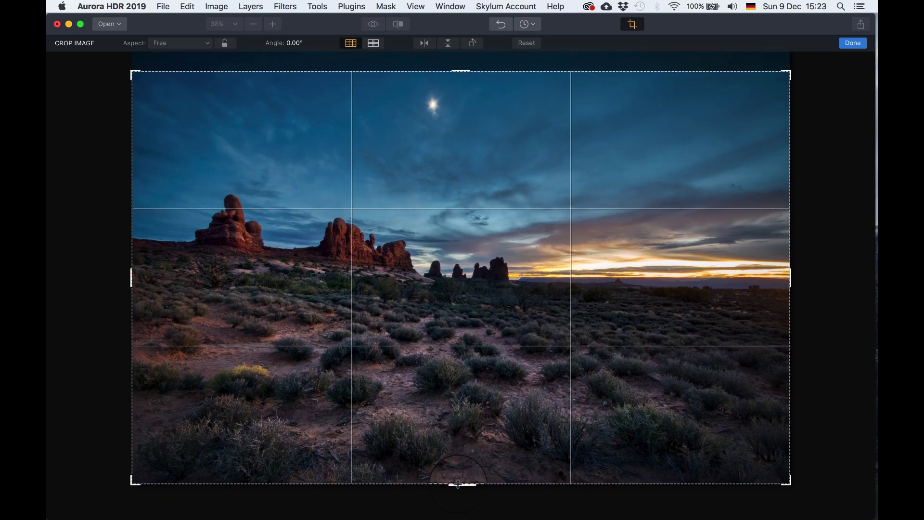
drag(458, 485, 458, 471)
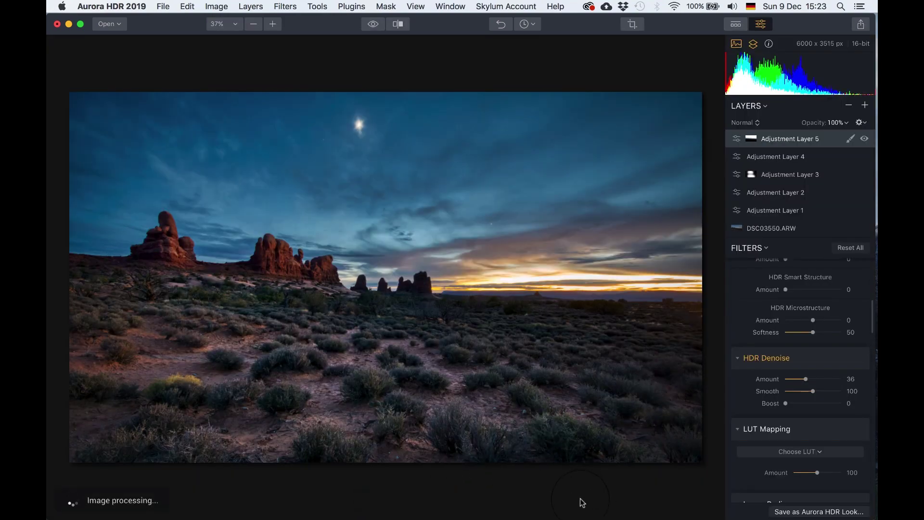
- Turn on the Before/After split view and slide the divider across the sunset landscape
click(398, 24)
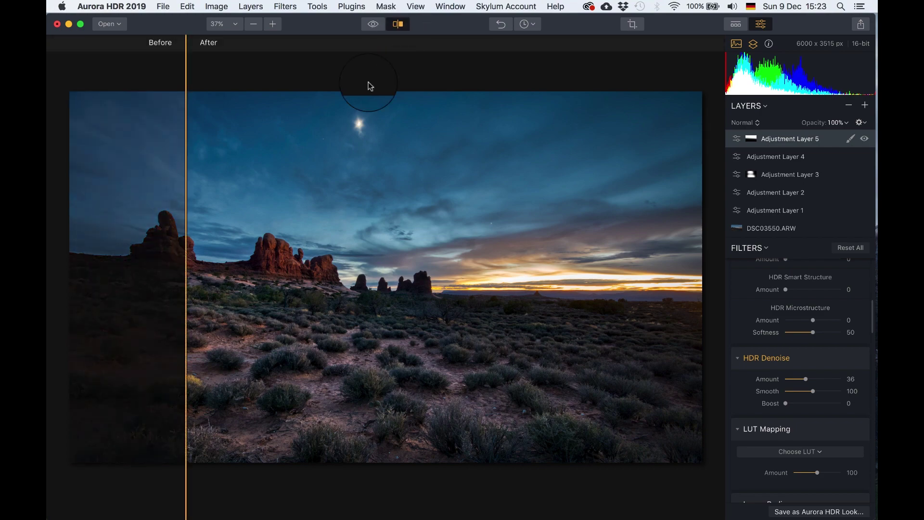
drag(185, 224, 67, 234)
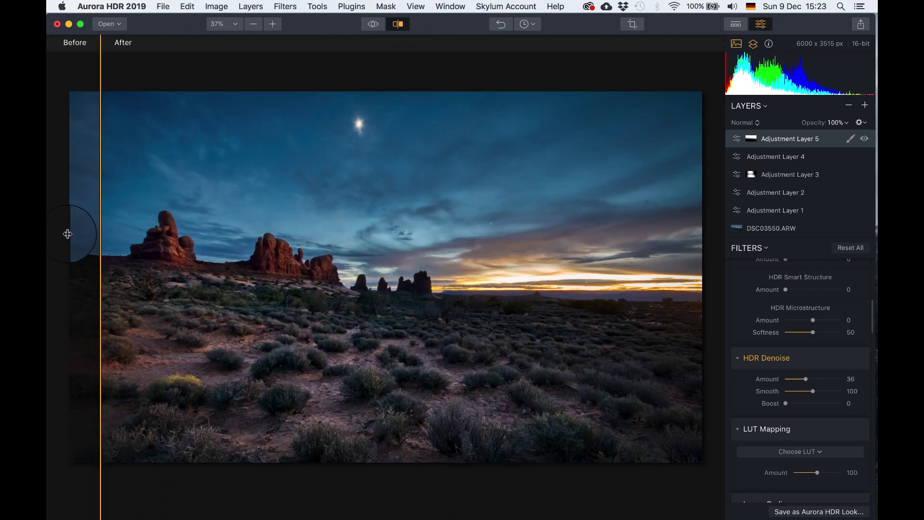